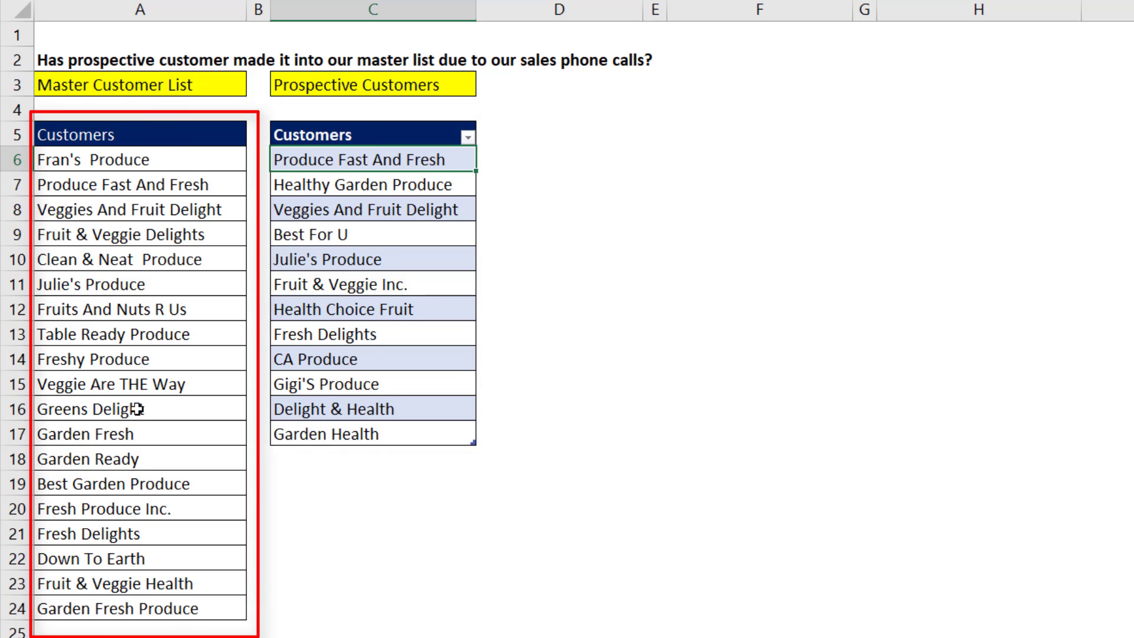
- Compare the two lists, then convert the master customer list into a table with headers
{"action": "left_click", "coordinate": [187, 185], "text": "ctrl"}
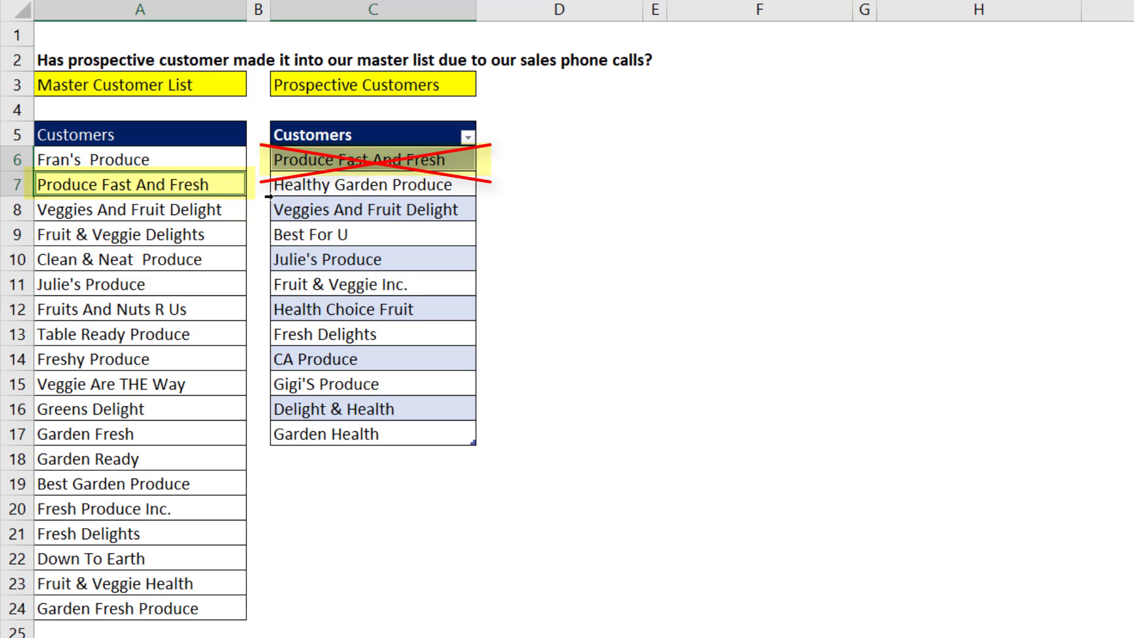
{"action": "left_click", "coordinate": [289, 187]}
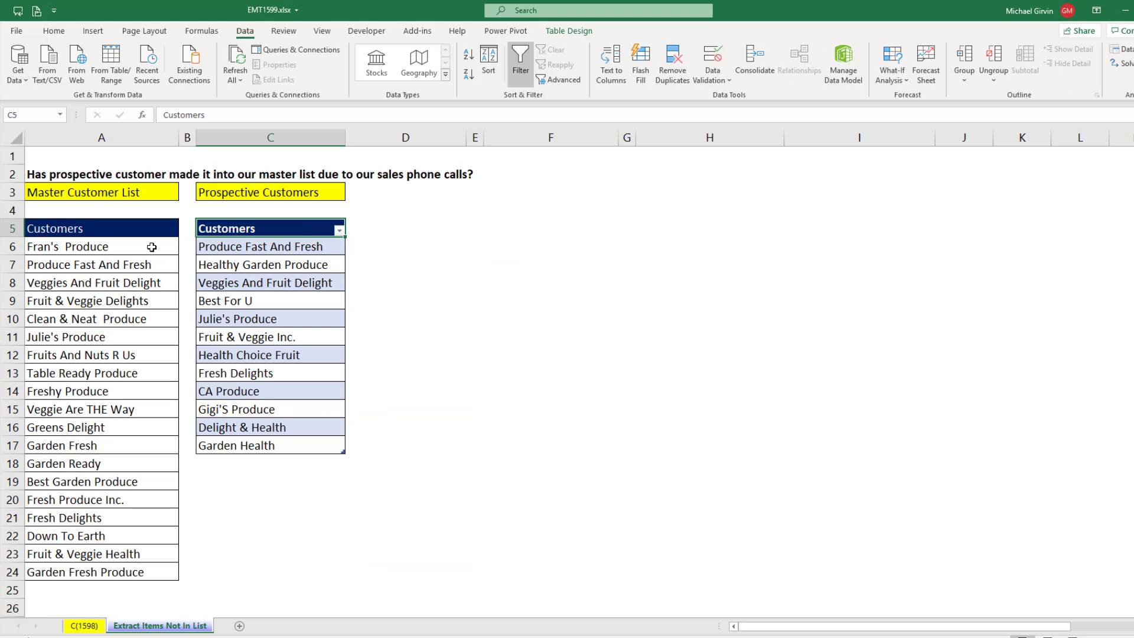
{"action": "left_click", "coordinate": [149, 245]}
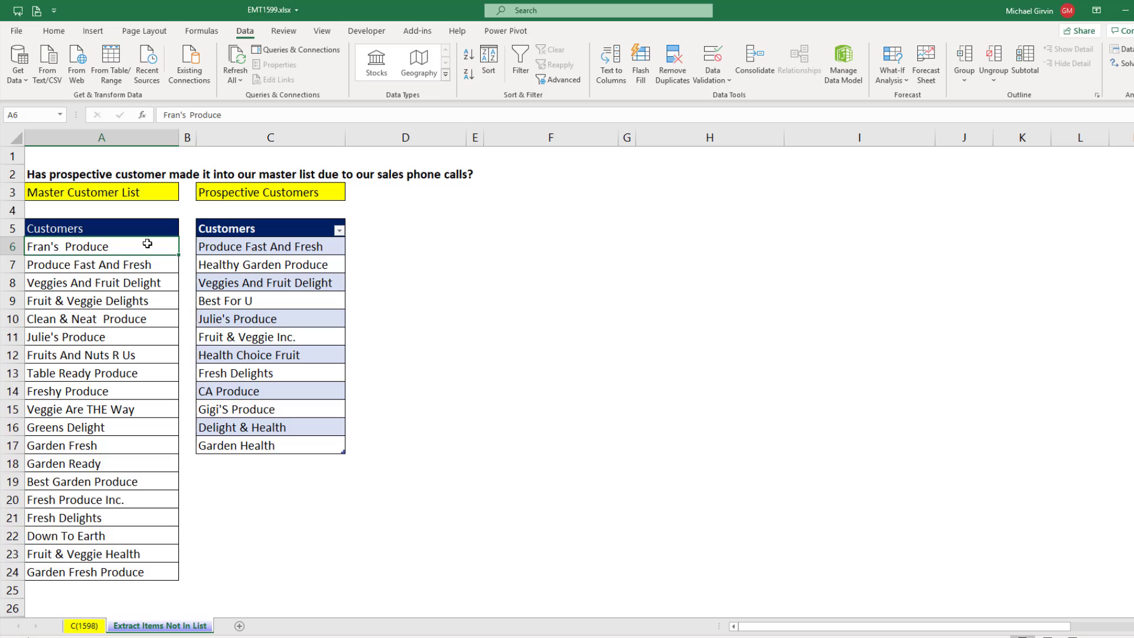
{"action": "key", "text": "ctrl+t"}
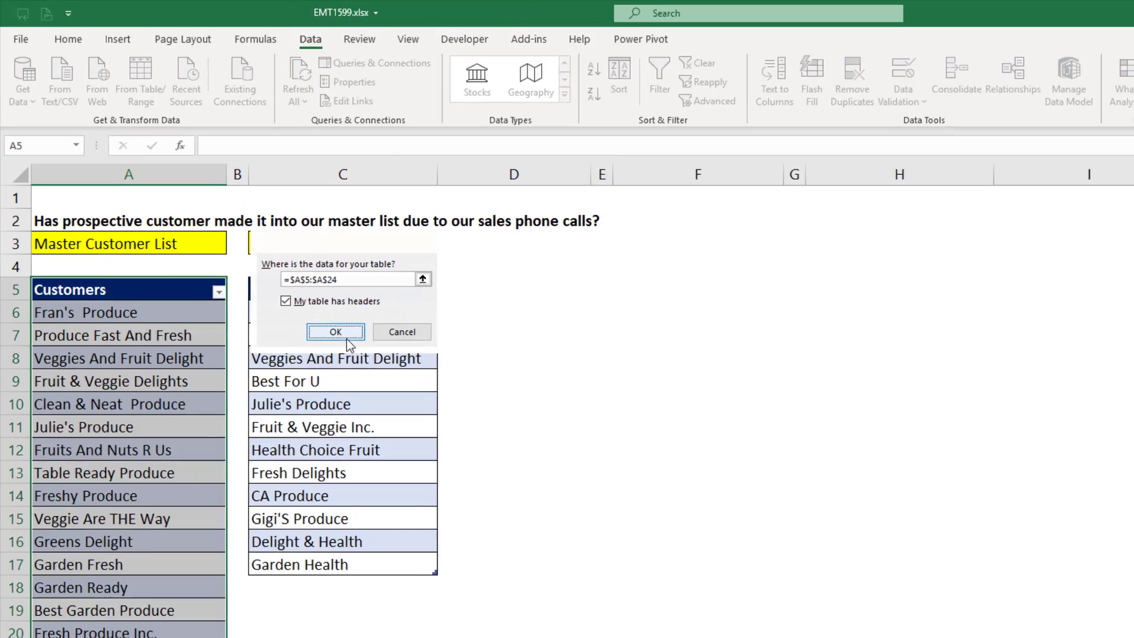
{"action": "left_click", "coordinate": [273, 266]}
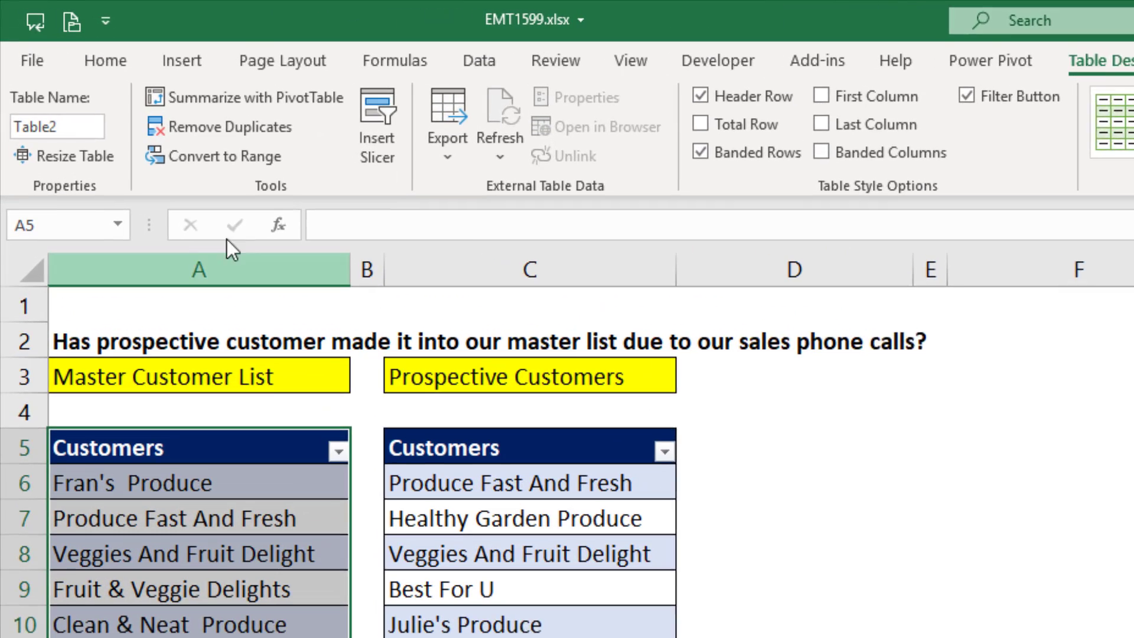
- Rename the new table to MasterList
{"action": "left_click", "coordinate": [81, 128]}
{"action": "type", "text": "MasterList"}
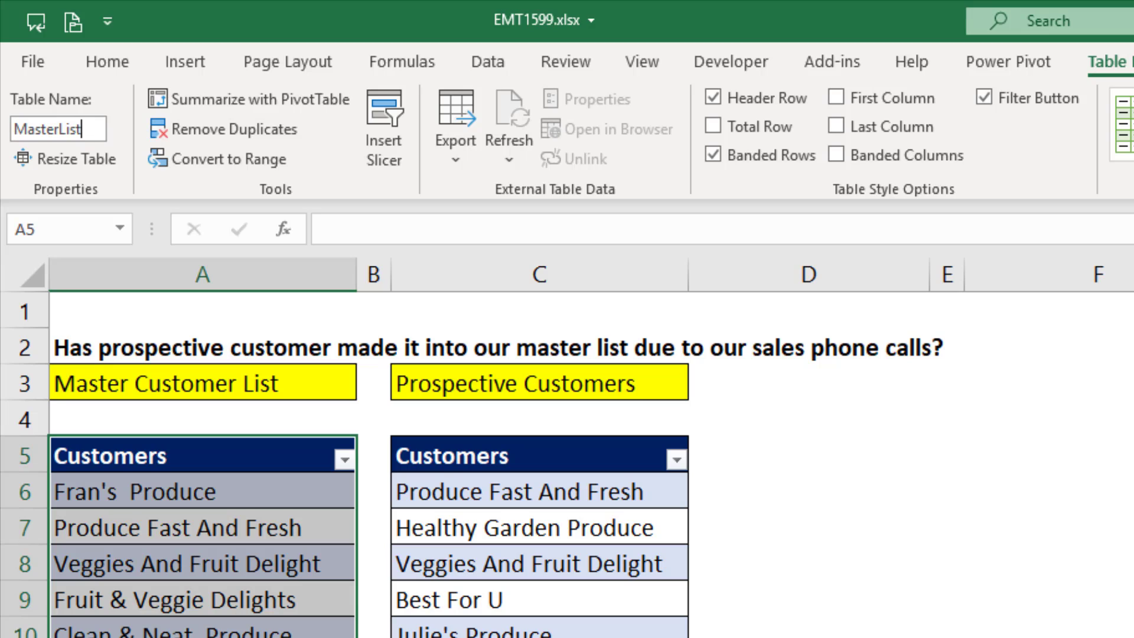
{"action": "key", "text": "Return"}
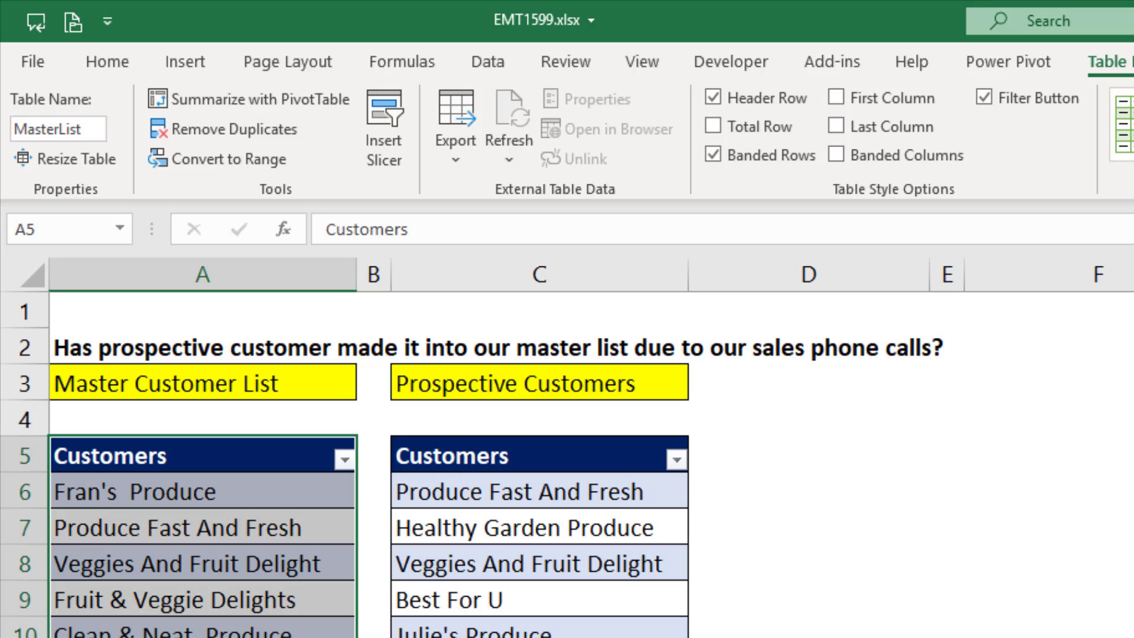
{"action": "left_click", "coordinate": [480, 62]}
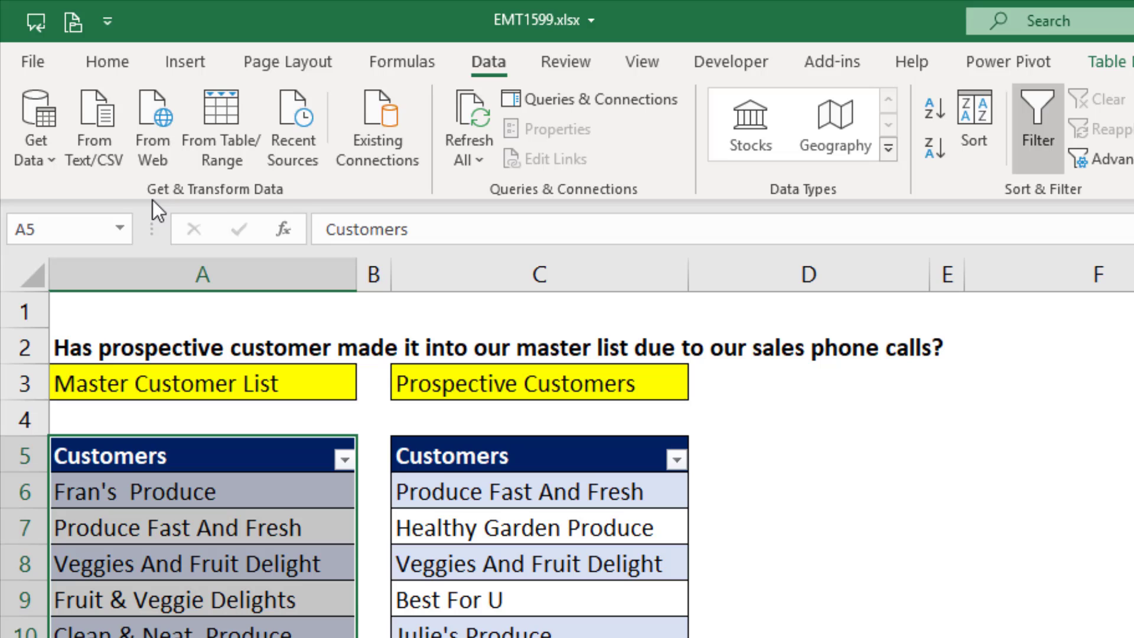
- Send the MasterList table to Power Query and load it as Only Create Connection
{"action": "left_click", "coordinate": [222, 117]}
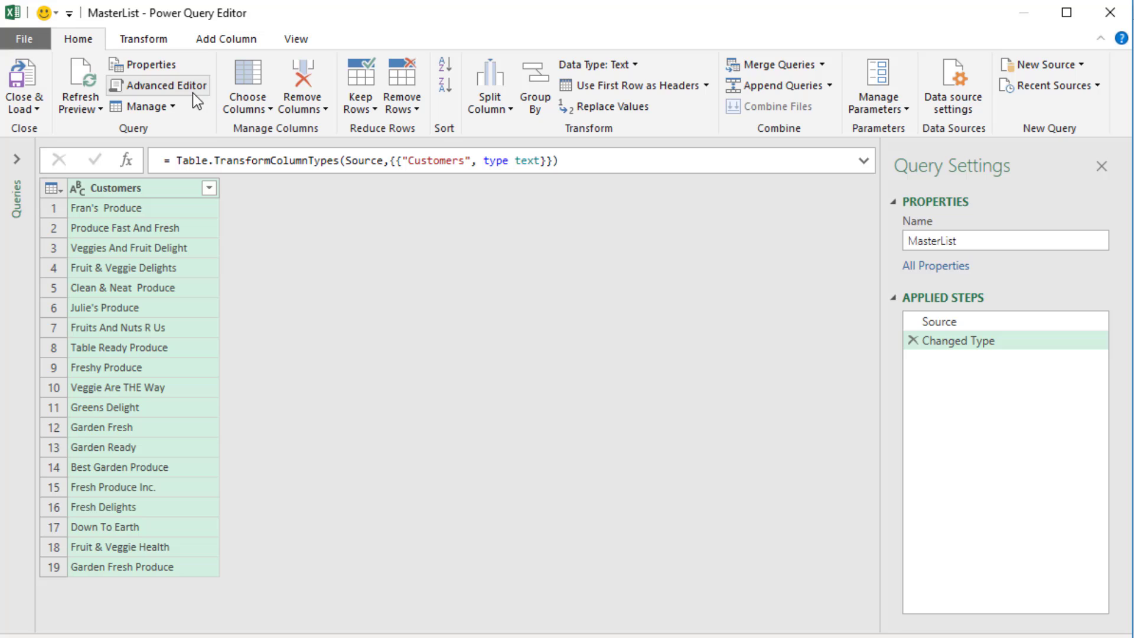
{"action": "left_click", "coordinate": [37, 110]}
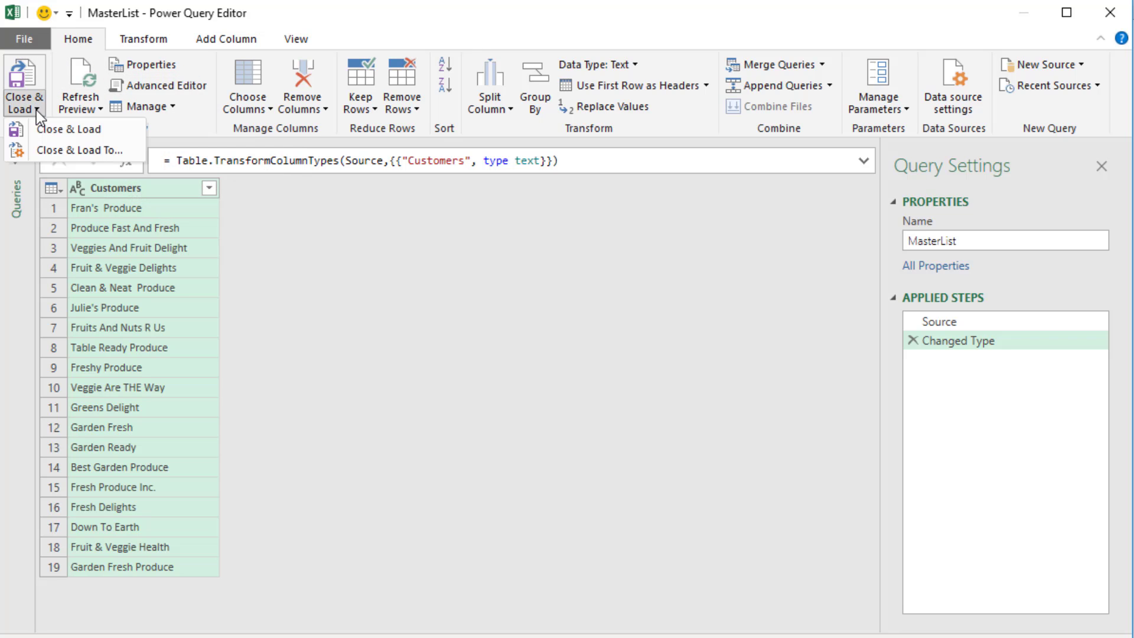
{"action": "left_click", "coordinate": [69, 151]}
{"action": "left_click", "coordinate": [515, 203]}
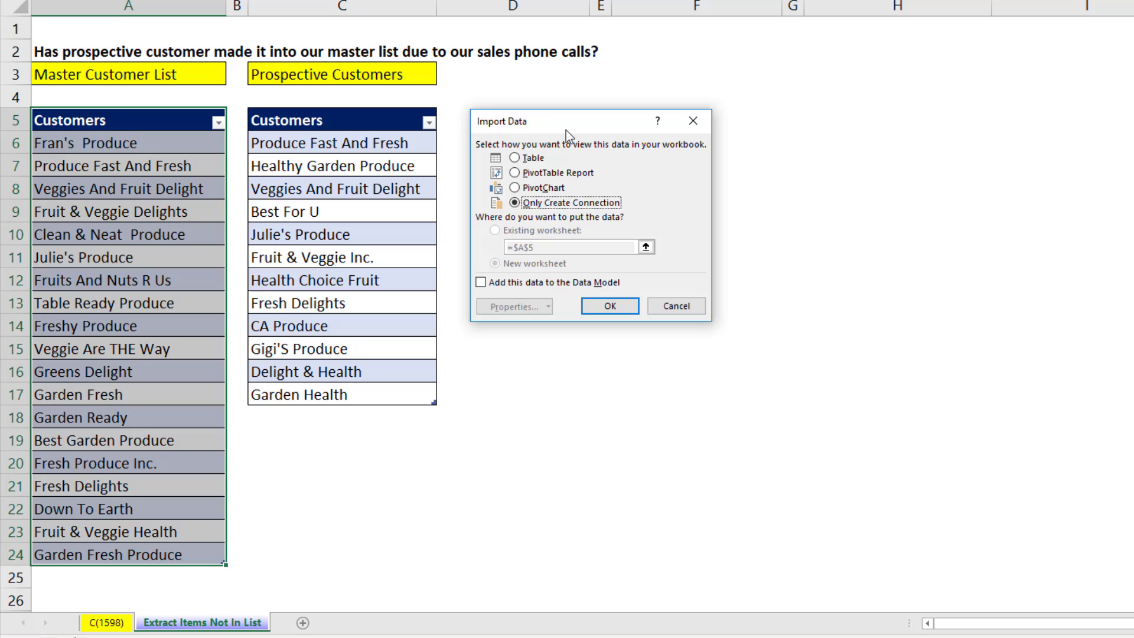
{"action": "left_click", "coordinate": [617, 307]}
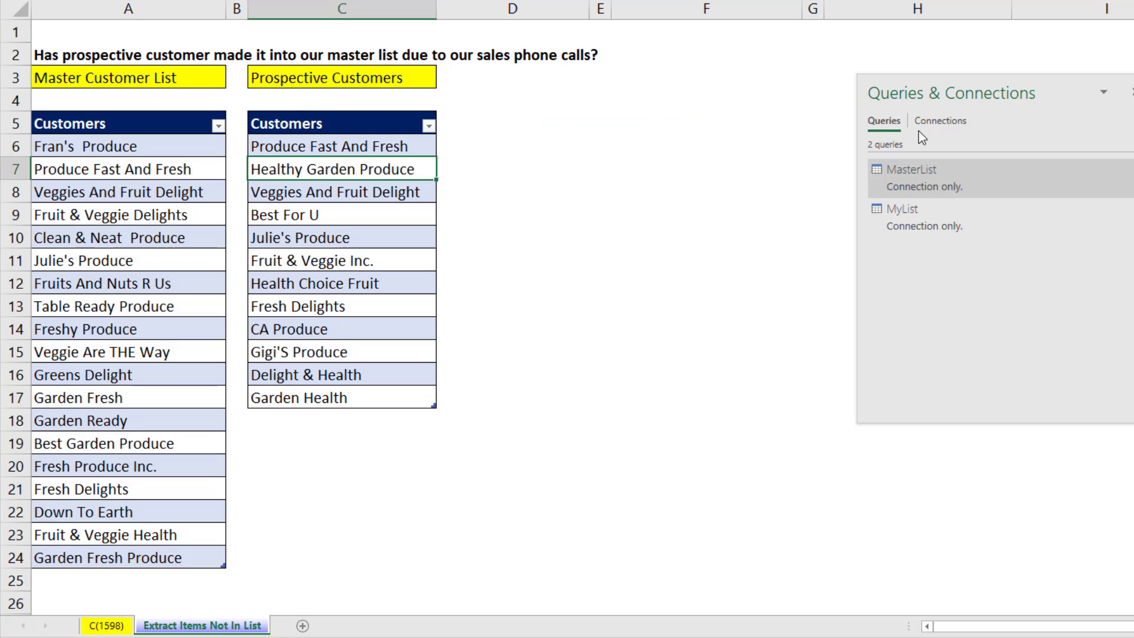
- Move the Queries & Connections pane to the middle of the screen and preview the queries
{"action": "left_click_drag", "start_coordinate": [929, 89], "coordinate": [574, 117]}
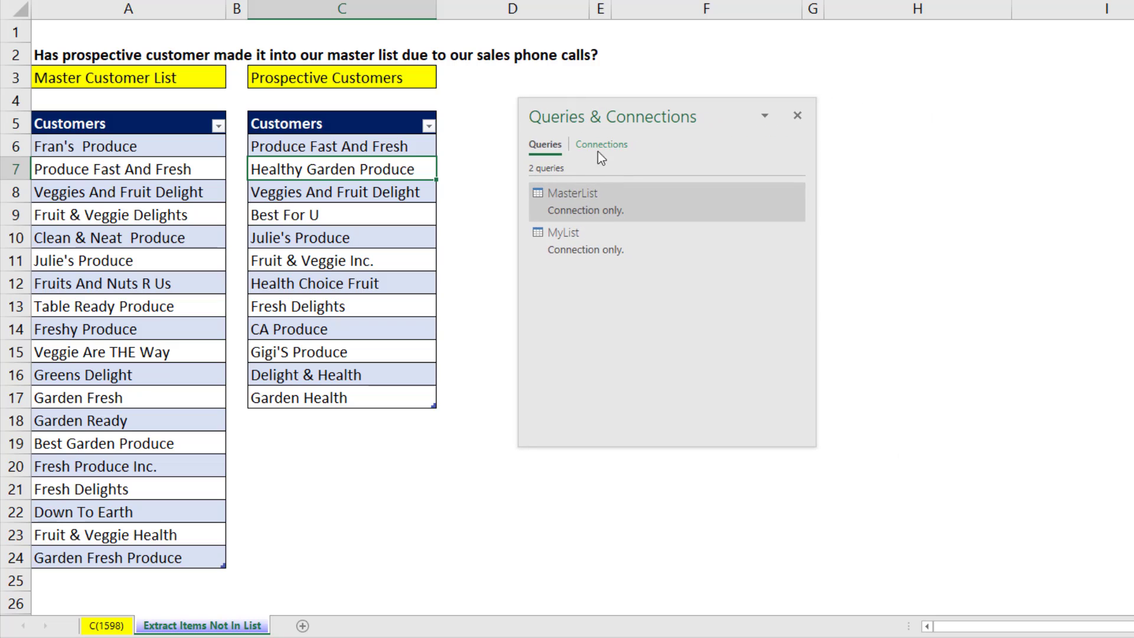
{"action": "mouse_move", "coordinate": [640, 204]}
- Open MyList in Power Query, expand the Queries pane, and show the Merge Queries options
{"action": "mouse_move", "coordinate": [601, 244]}
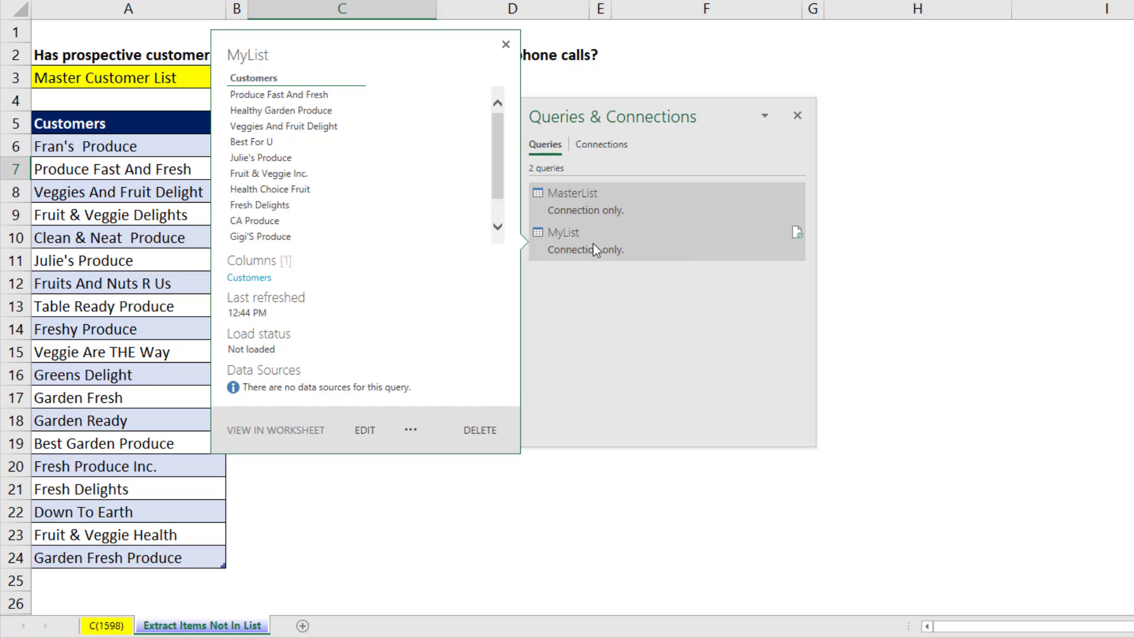
{"action": "double_click", "coordinate": [591, 243]}
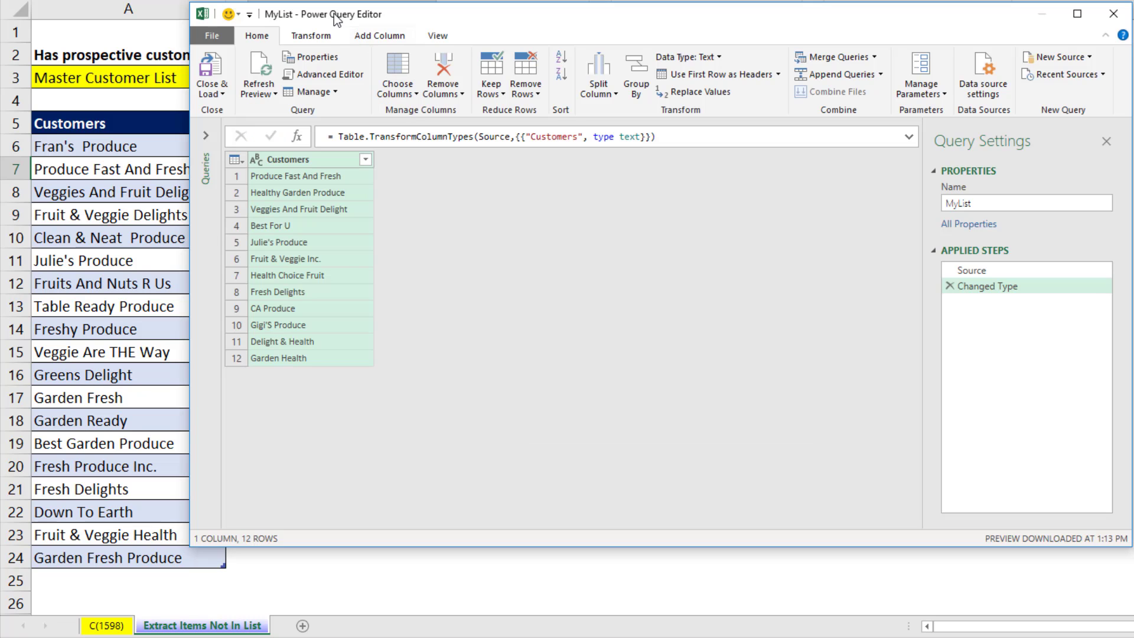
{"action": "left_click", "coordinate": [206, 135]}
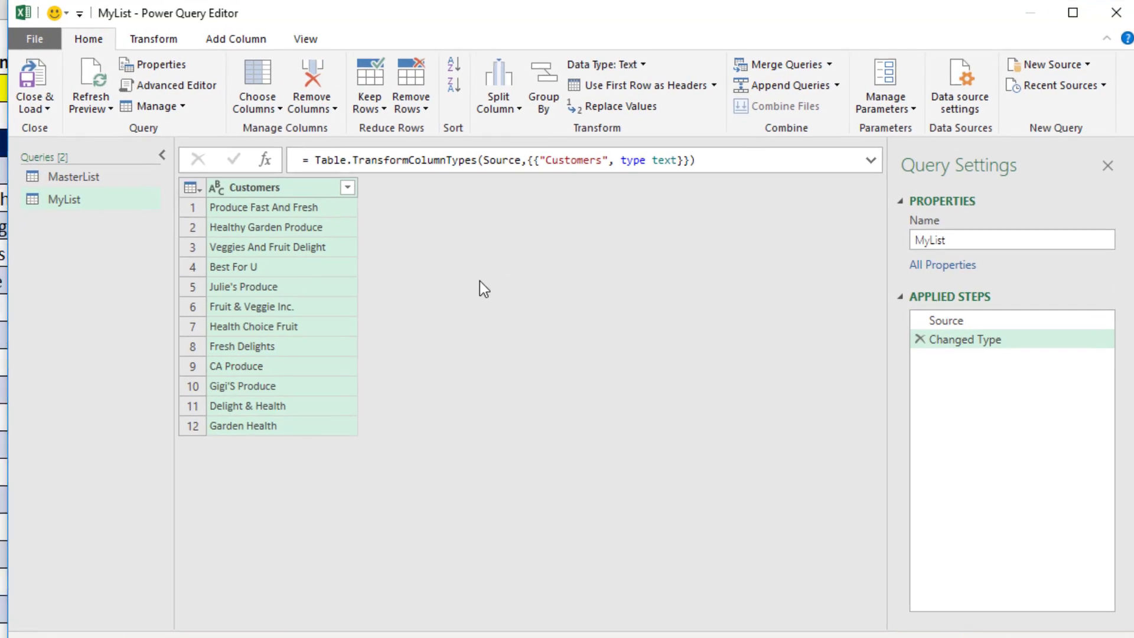
{"action": "left_click", "coordinate": [66, 202]}
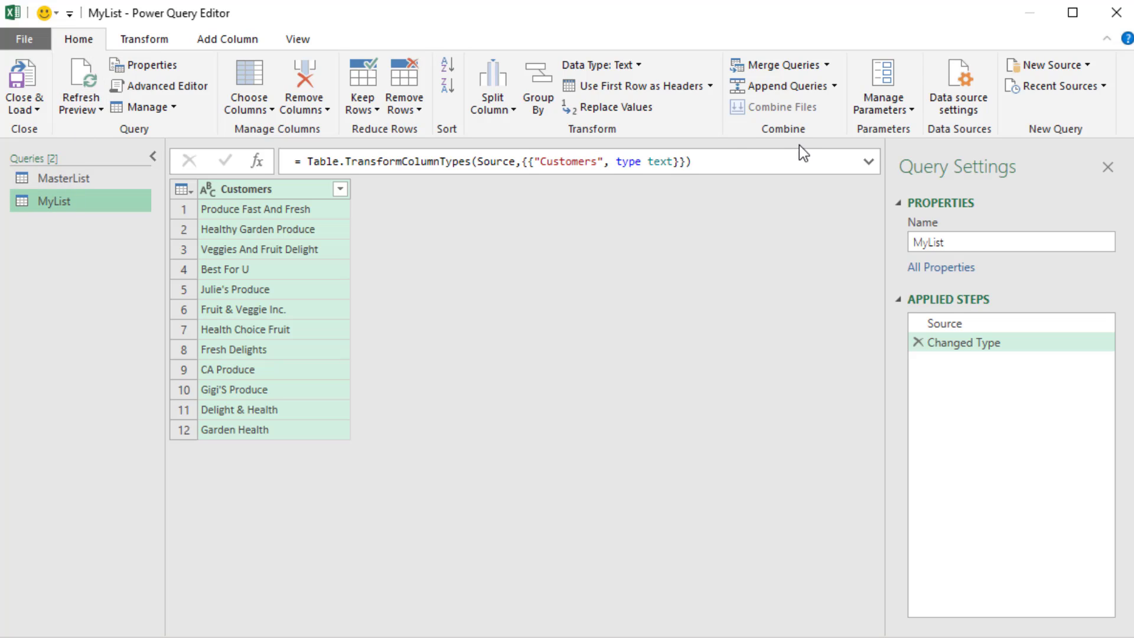
{"action": "left_click", "coordinate": [828, 65]}
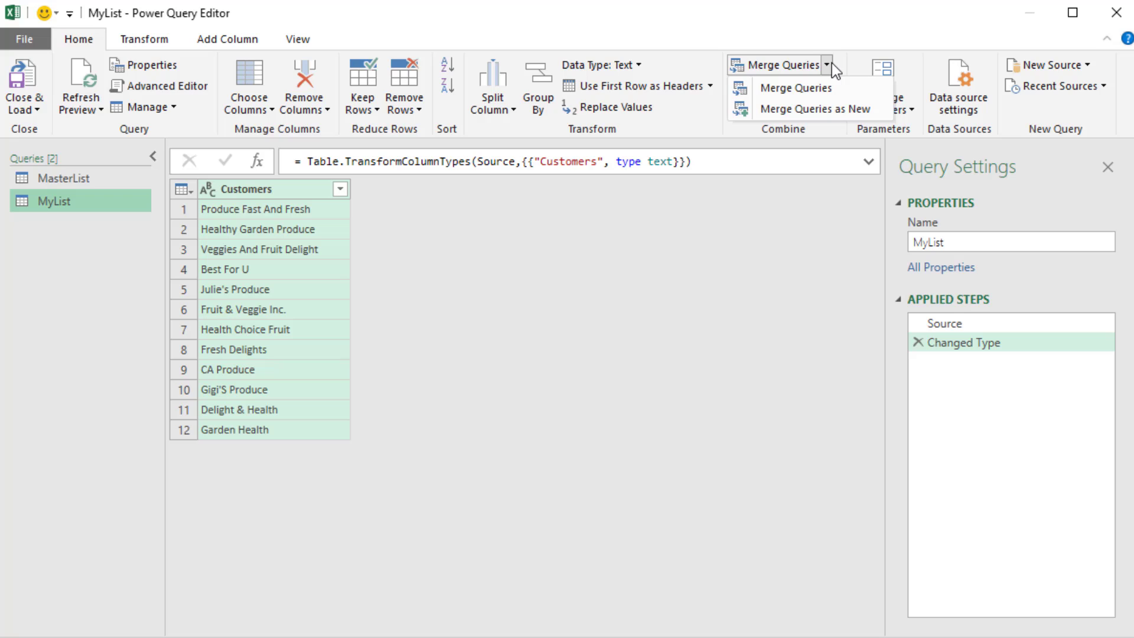
- Merge MyList with MasterList as new, matching on Customers, using a Left Anti join
{"action": "left_click", "coordinate": [834, 109]}
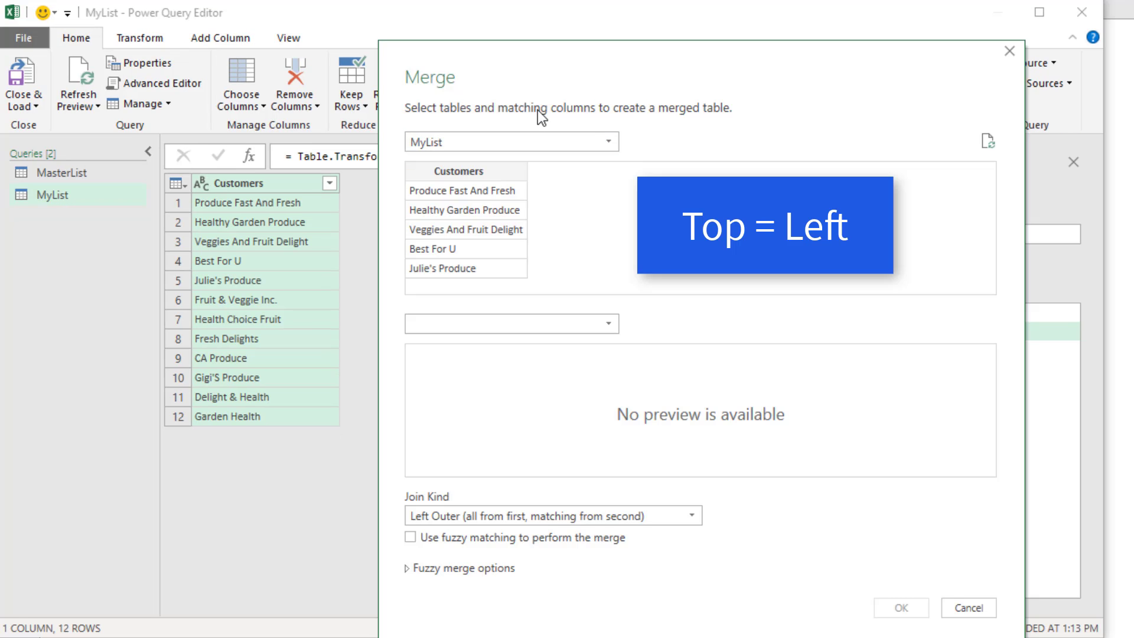
{"action": "left_click", "coordinate": [477, 171]}
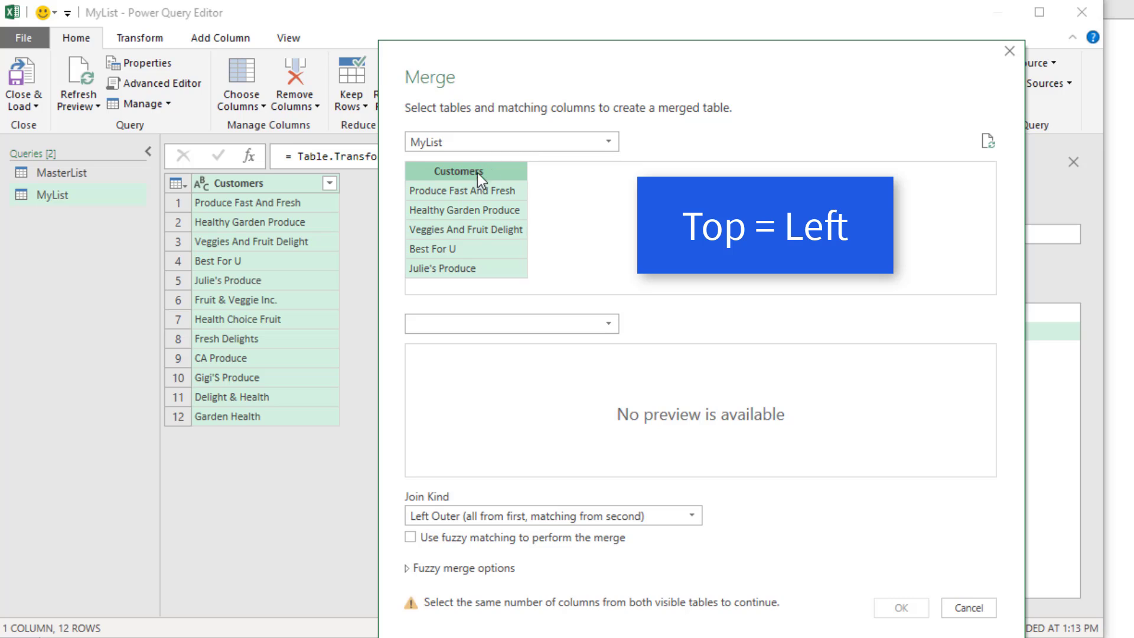
{"action": "left_click", "coordinate": [470, 326]}
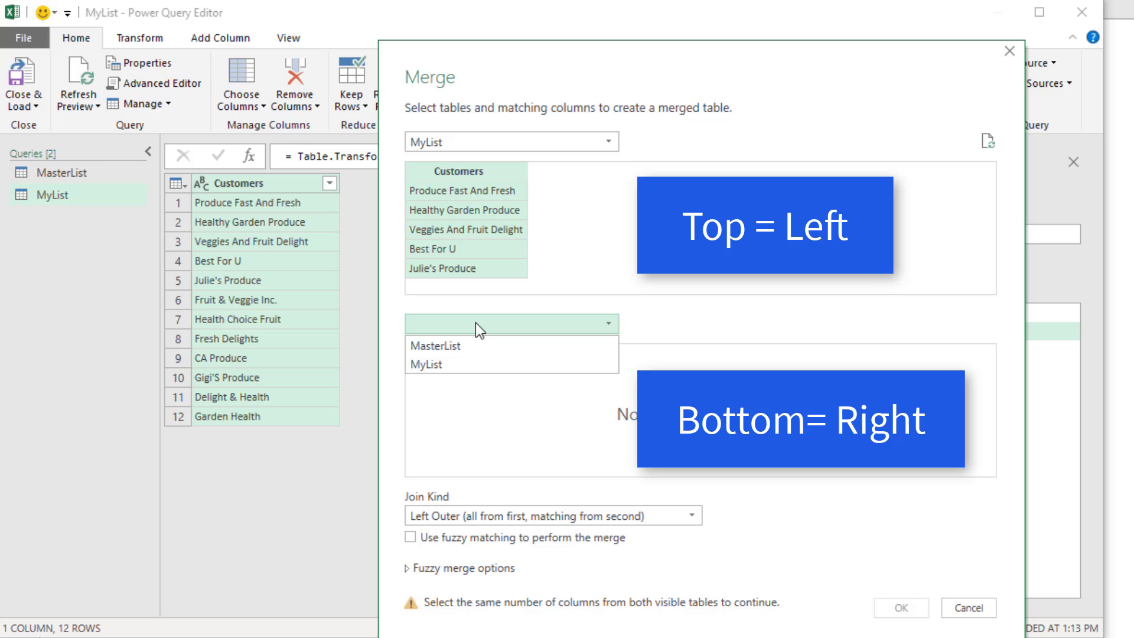
{"action": "left_click", "coordinate": [453, 350]}
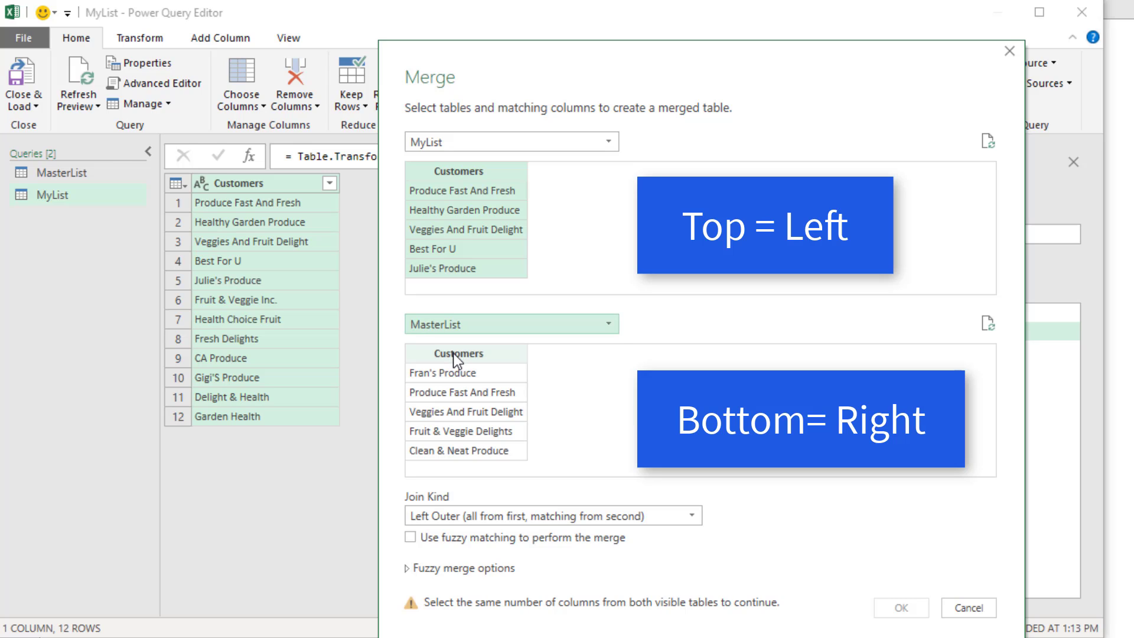
{"action": "left_click", "coordinate": [453, 353]}
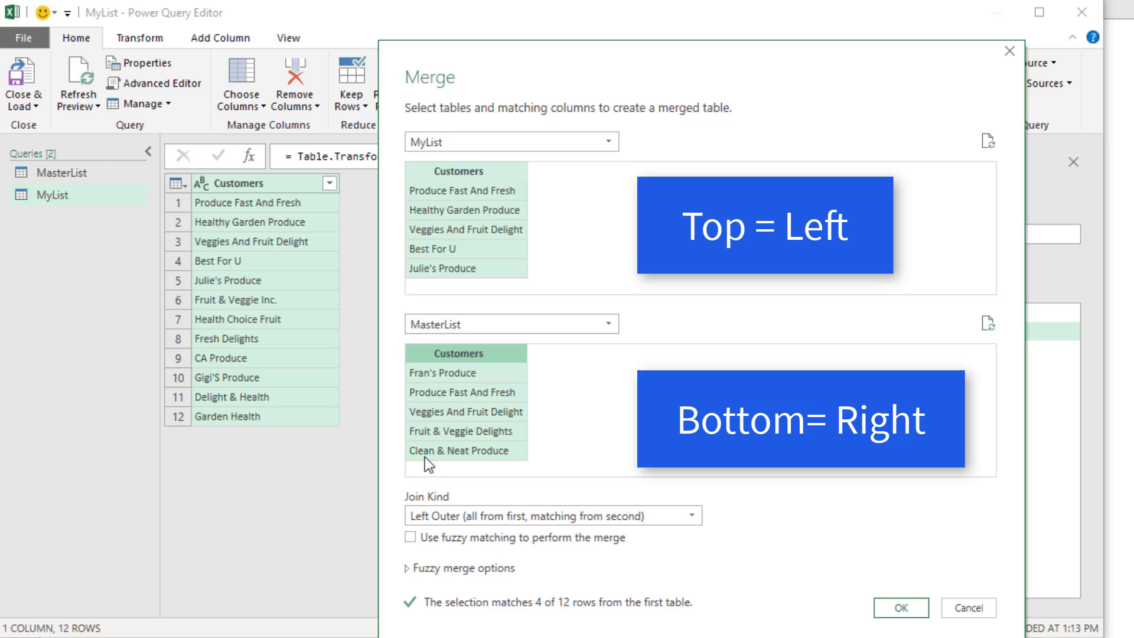
{"action": "left_click", "coordinate": [692, 516]}
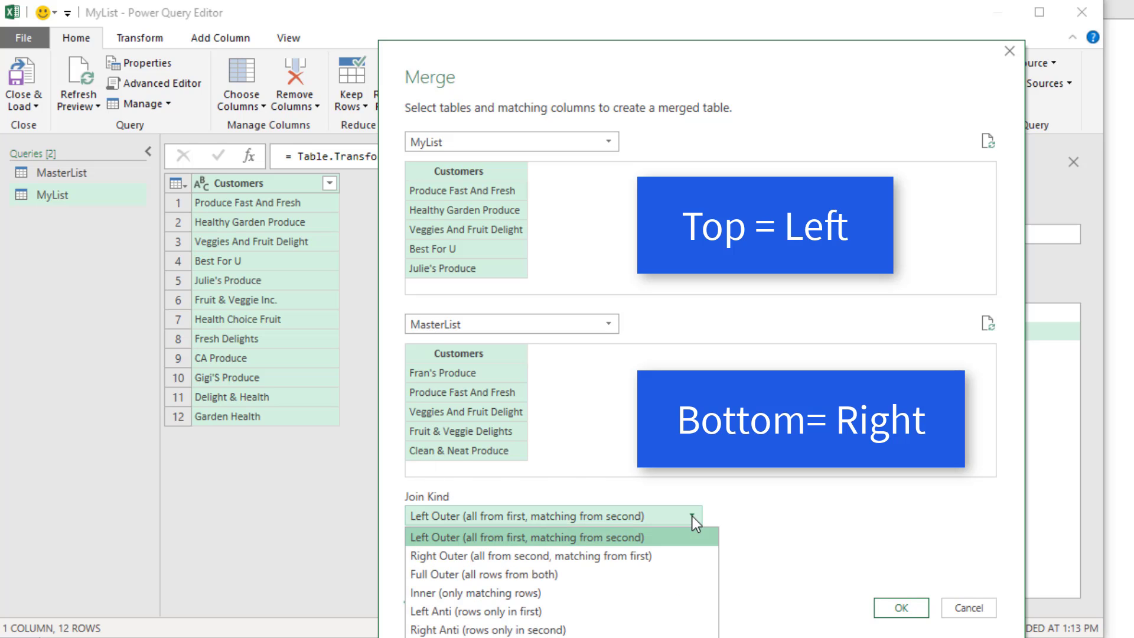
{"action": "left_click", "coordinate": [600, 611]}
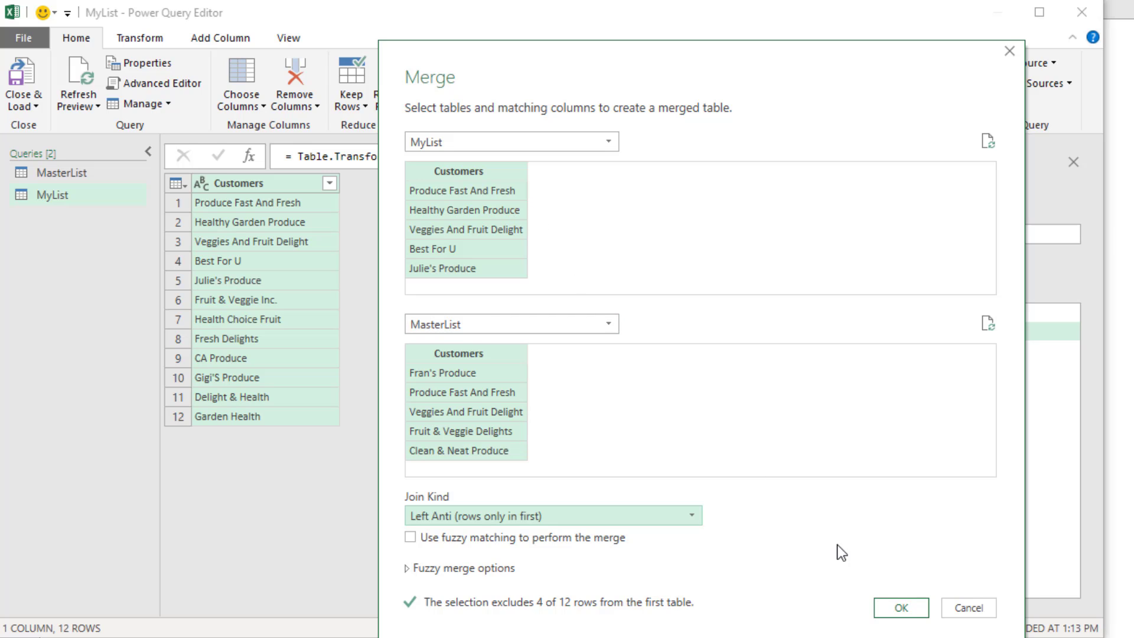
{"action": "left_click", "coordinate": [917, 613]}
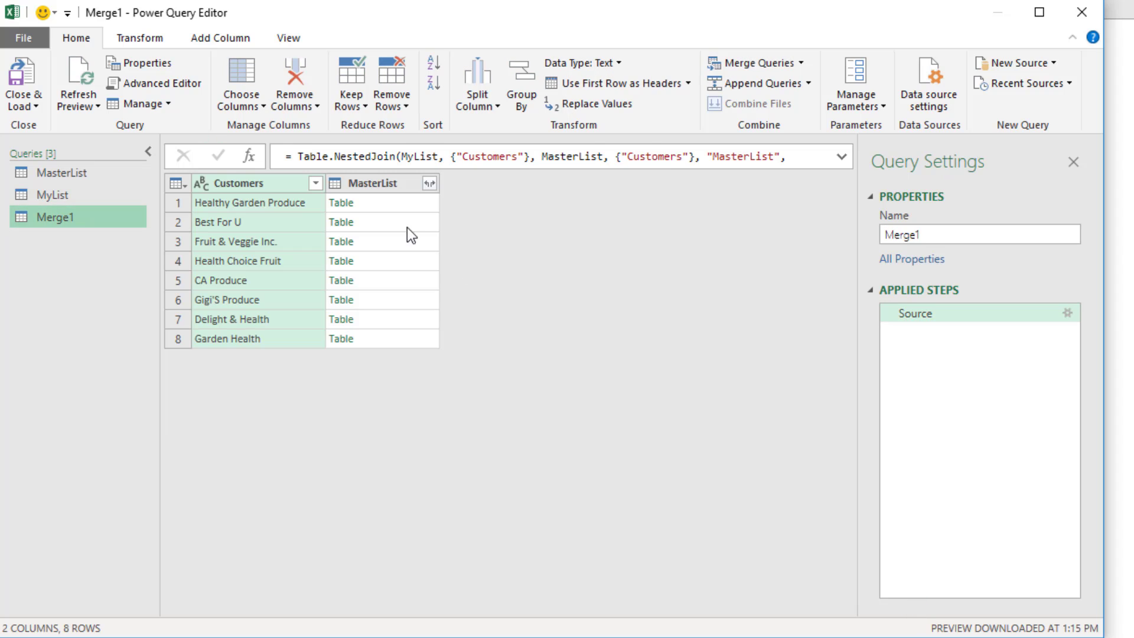
- Preview the nested tables in rows 1–3, then remove the MasterList column
{"action": "left_click", "coordinate": [385, 204]}
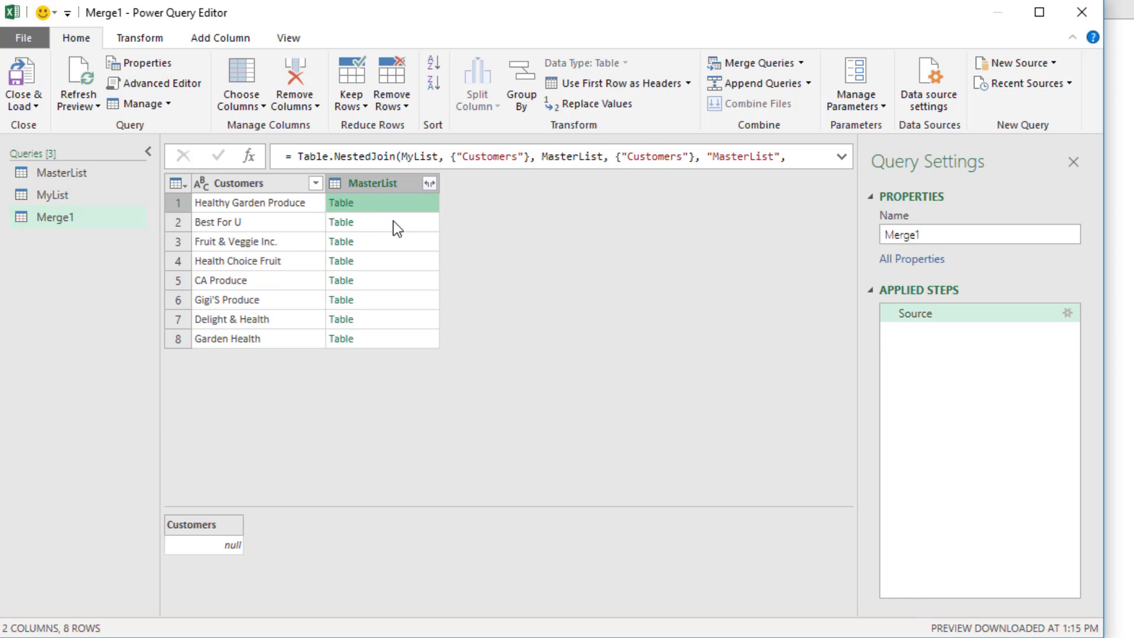
{"action": "left_click", "coordinate": [395, 223]}
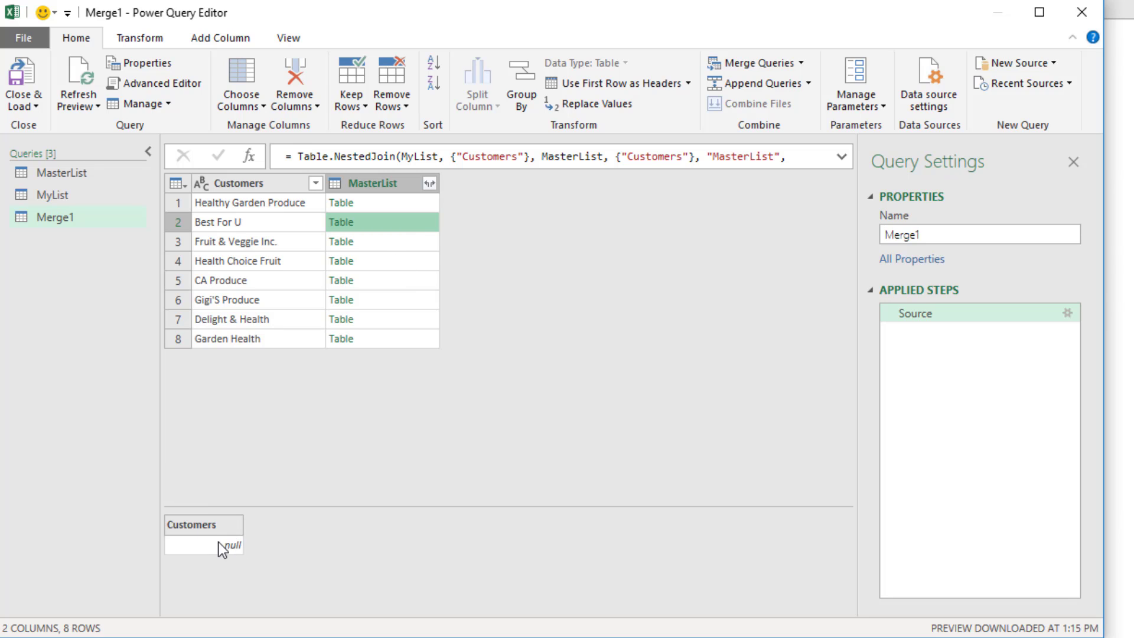
{"action": "left_click", "coordinate": [392, 241]}
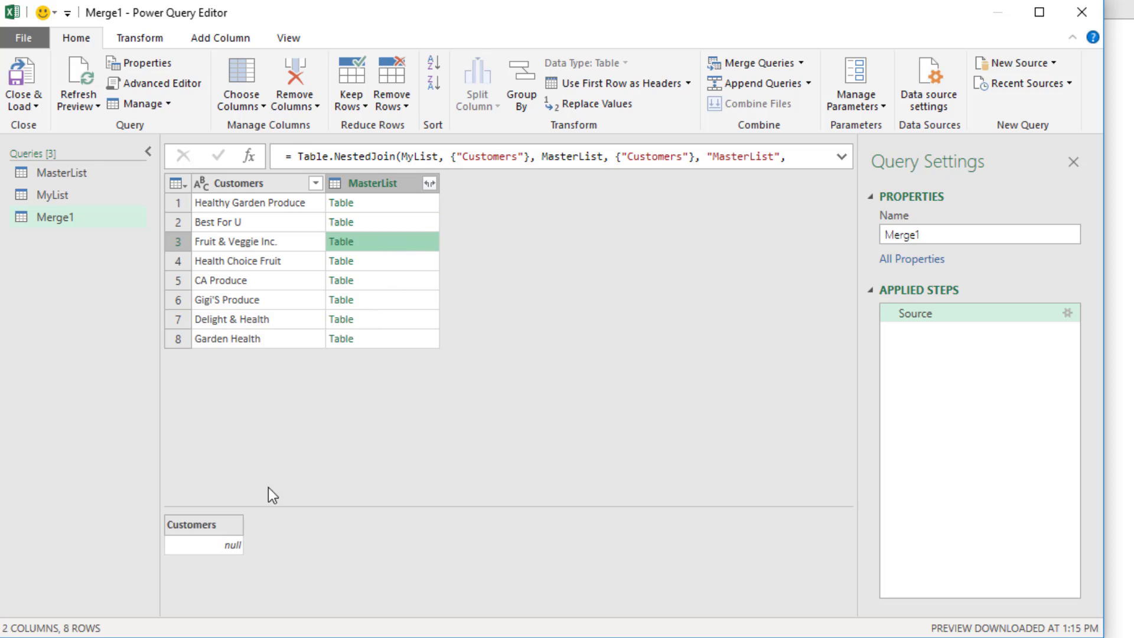
{"action": "right_click", "coordinate": [388, 185]}
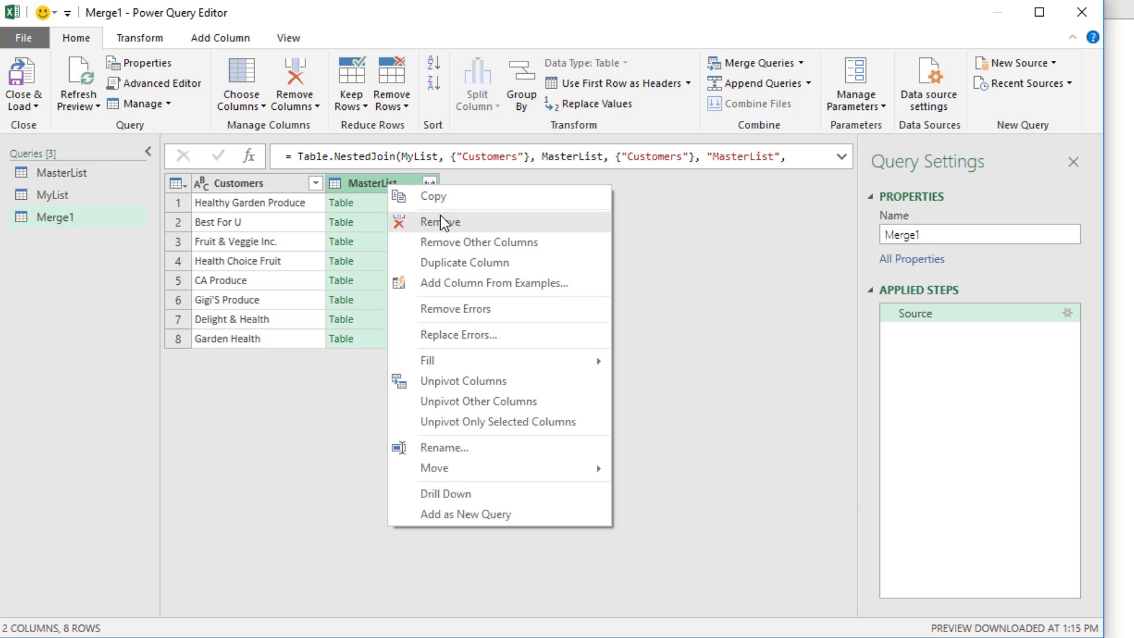
{"action": "left_click", "coordinate": [442, 222]}
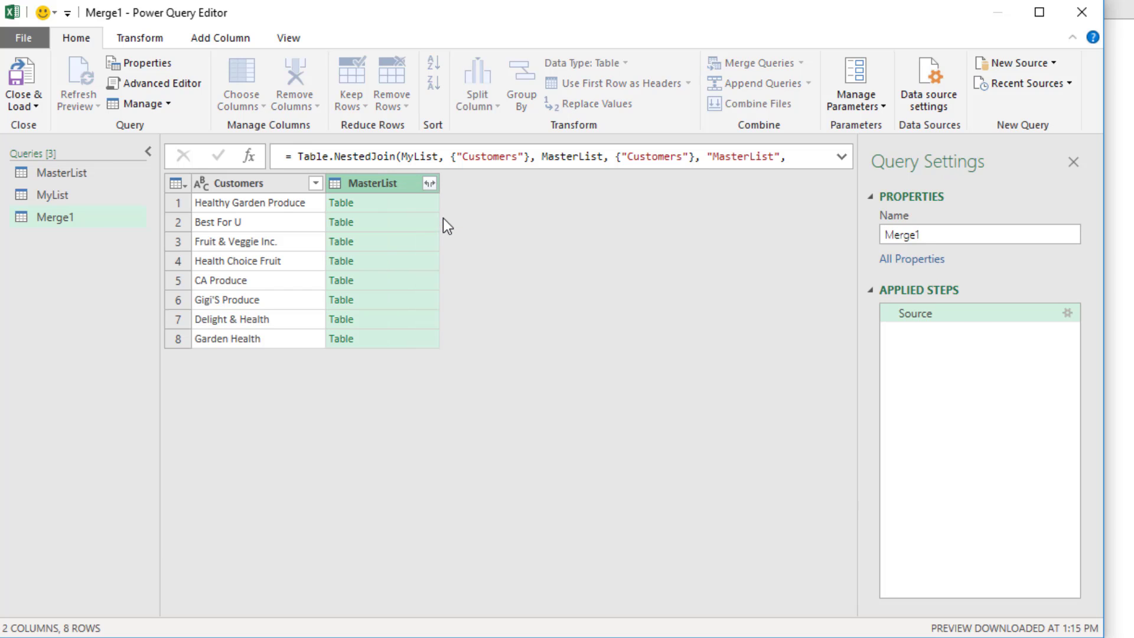
- Rename the Merge1 query to RemainingCustomers
{"action": "double_click", "coordinate": [916, 235]}
{"action": "type", "text": "RemainingCustomers"}
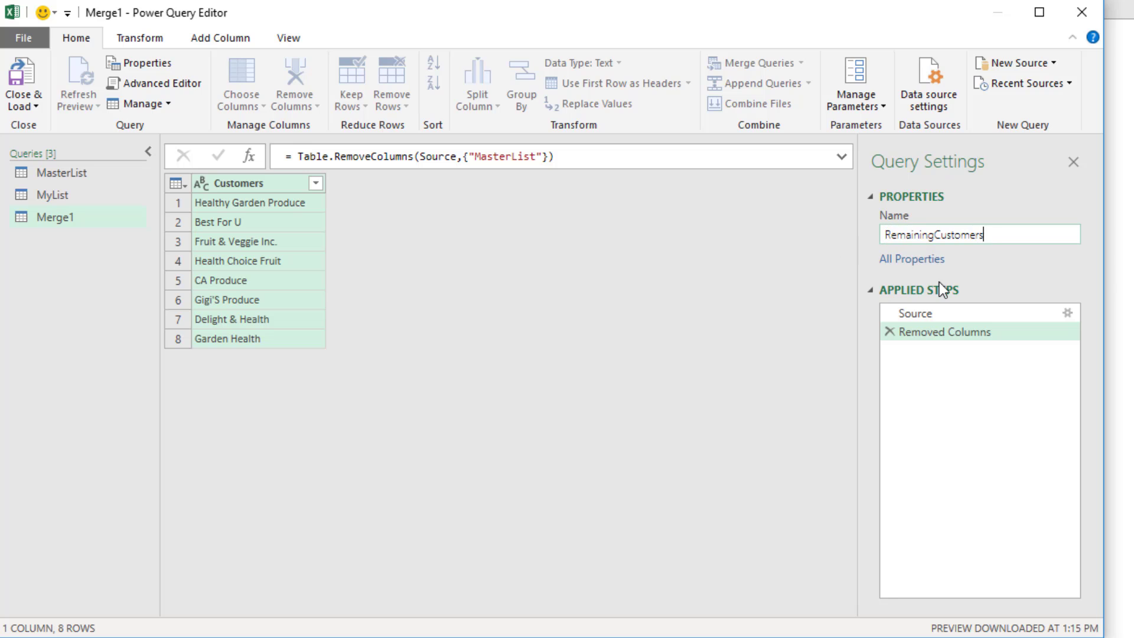
{"action": "key", "text": "Return"}
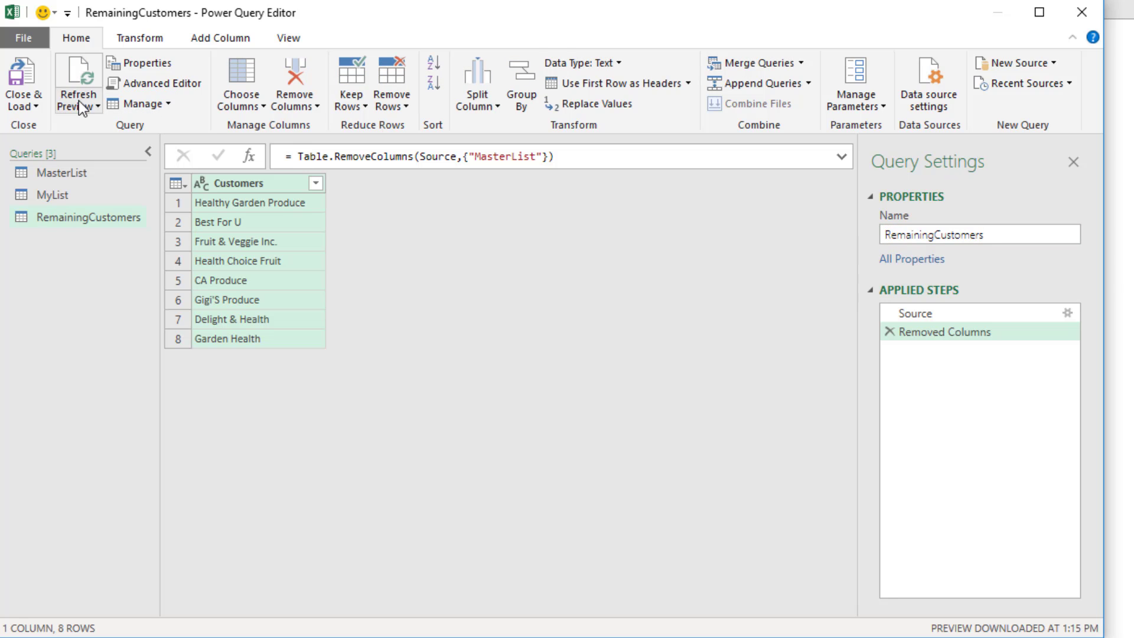
- Load RemainingCustomers as a table on the existing worksheet at cell F4
{"action": "left_click", "coordinate": [26, 103]}
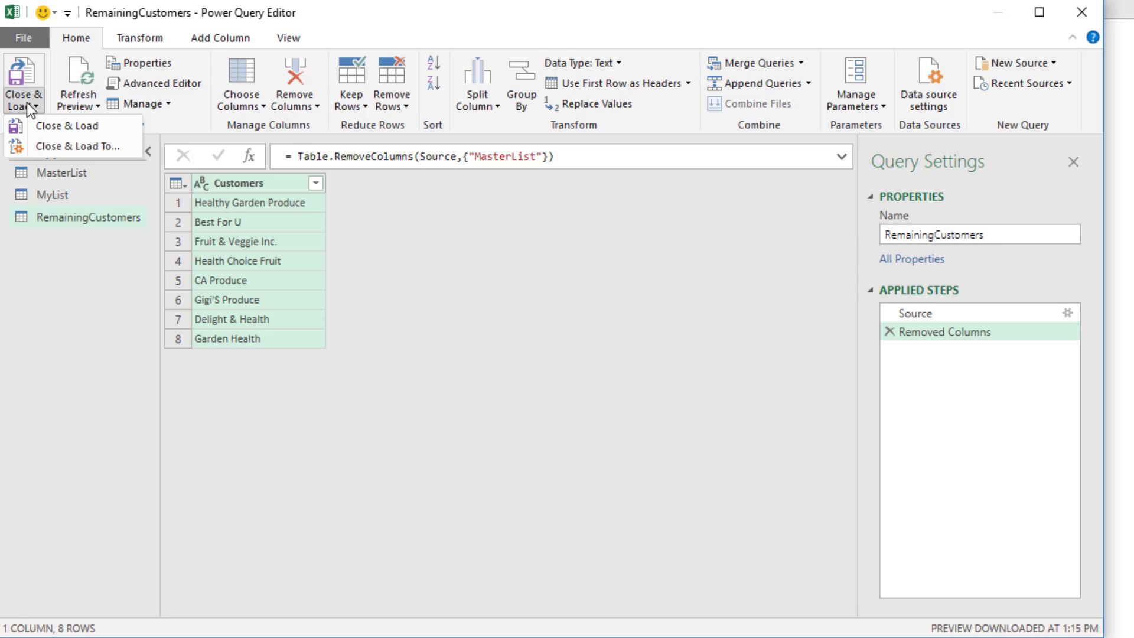
{"action": "left_click", "coordinate": [48, 146]}
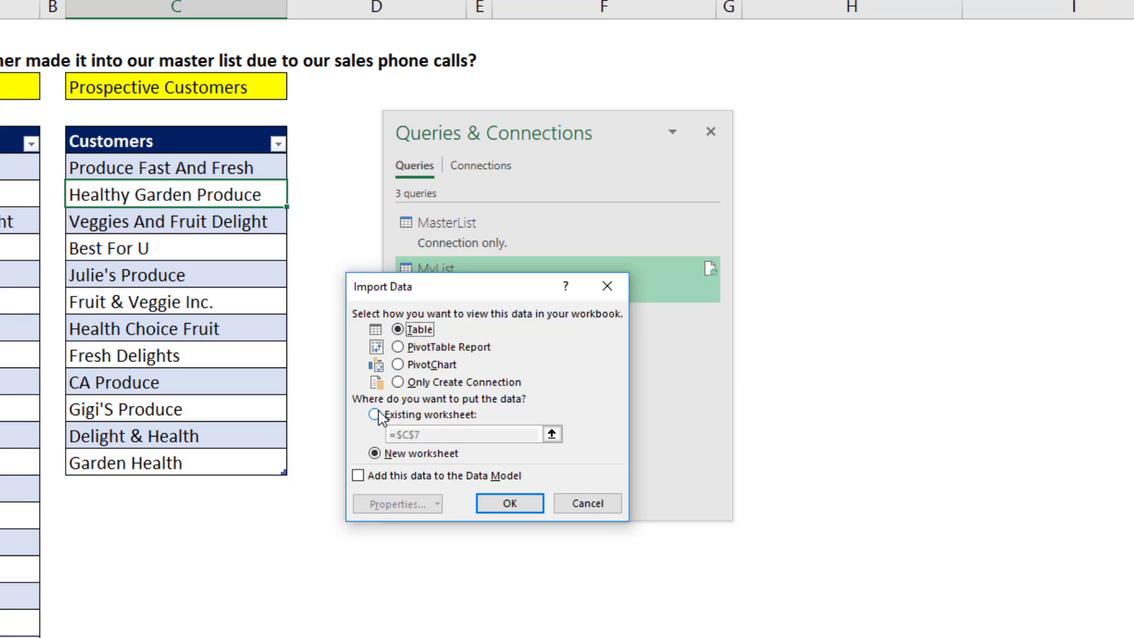
{"action": "left_click", "coordinate": [376, 414]}
{"action": "left_click", "coordinate": [580, 97]}
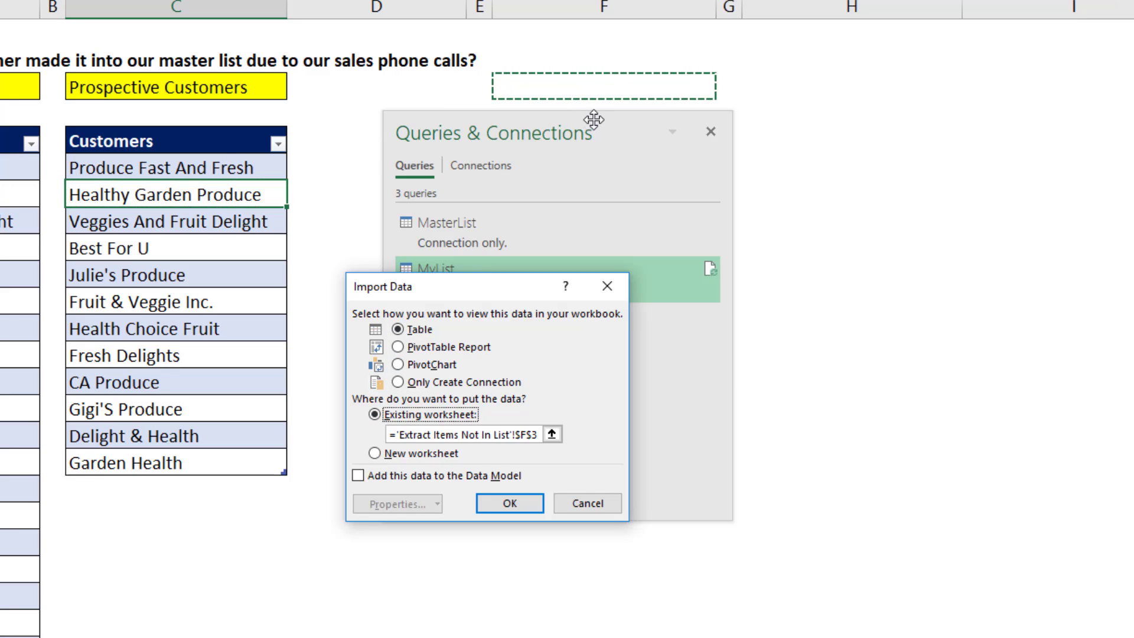
{"action": "left_click", "coordinate": [595, 110]}
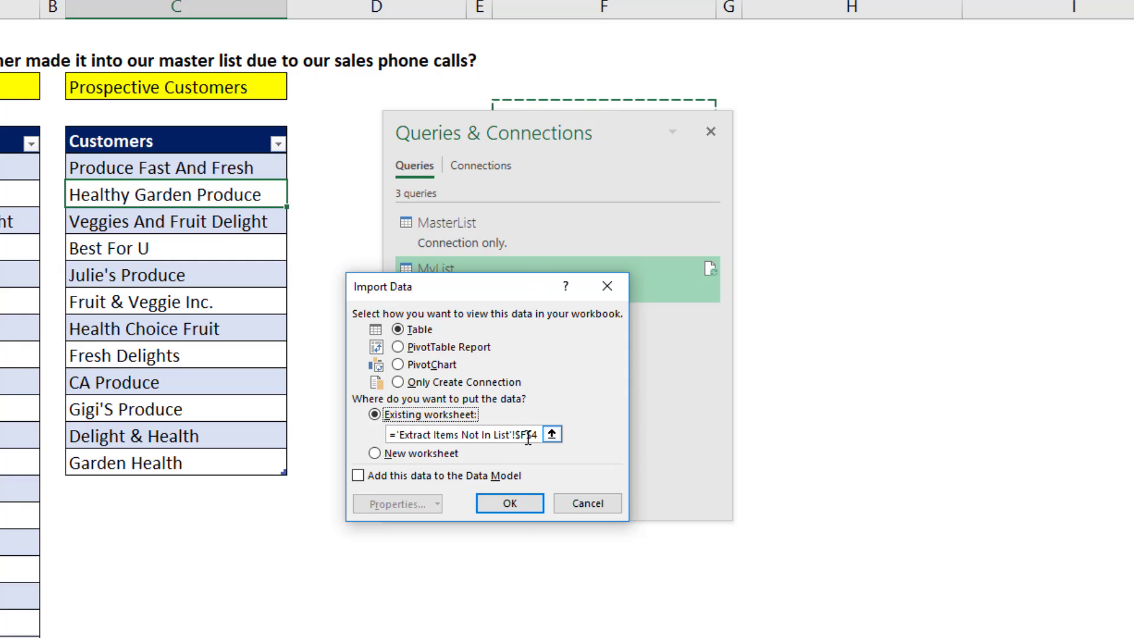
{"action": "left_click", "coordinate": [510, 503]}
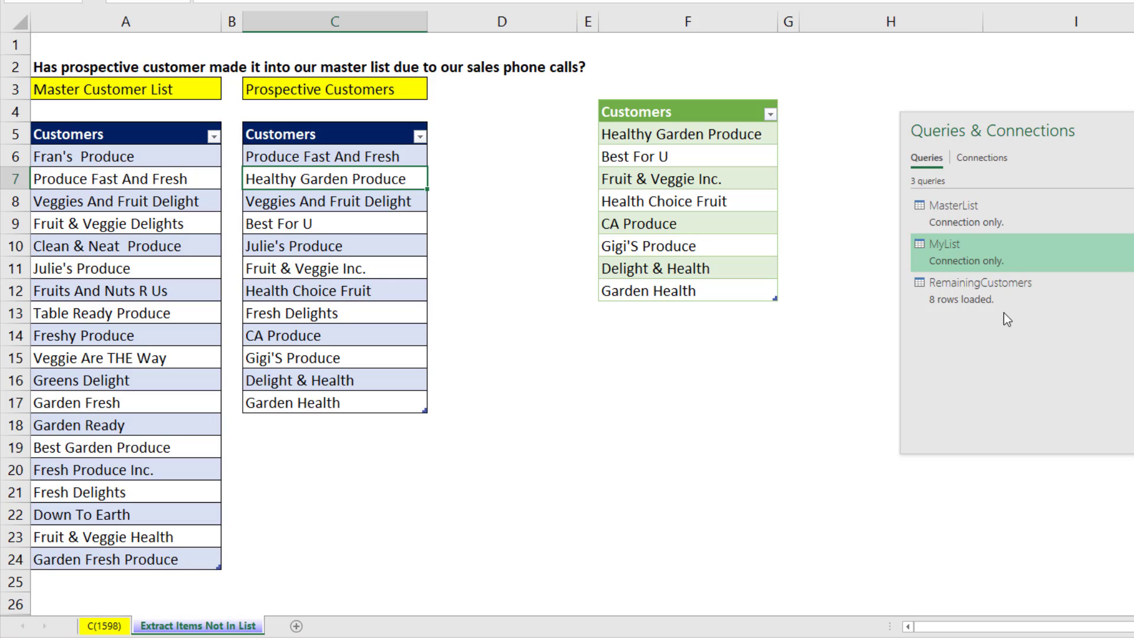
- Change the RemainingCustomers merge to an Inner join and reload the results to the sheet
{"action": "left_click", "coordinate": [972, 297]}
{"action": "double_click", "coordinate": [973, 297]}
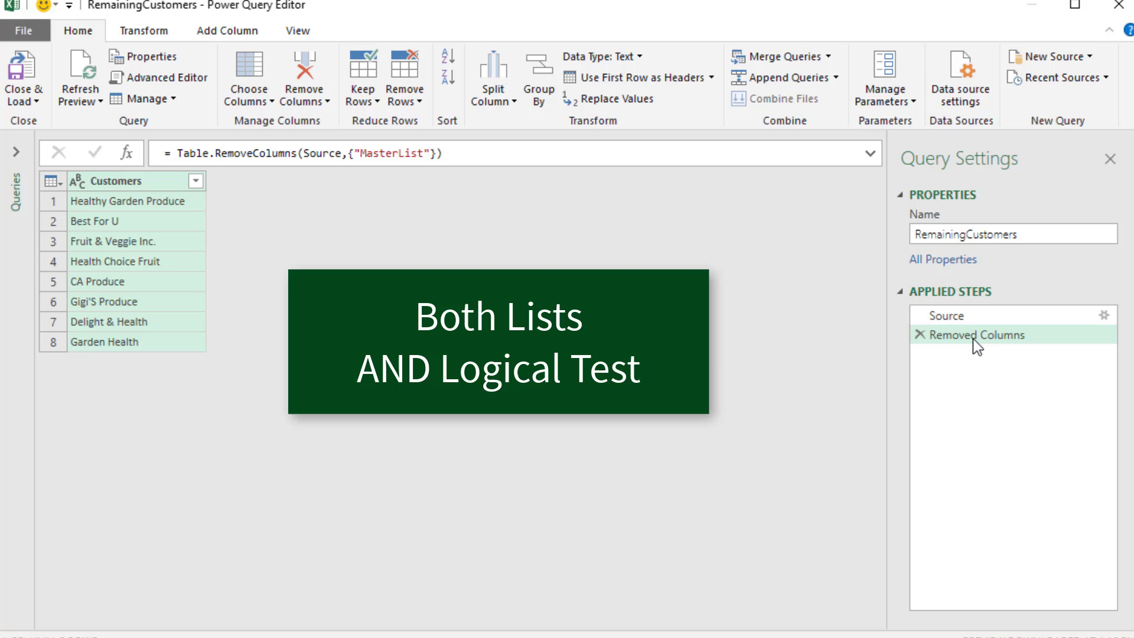
{"action": "left_click", "coordinate": [970, 314]}
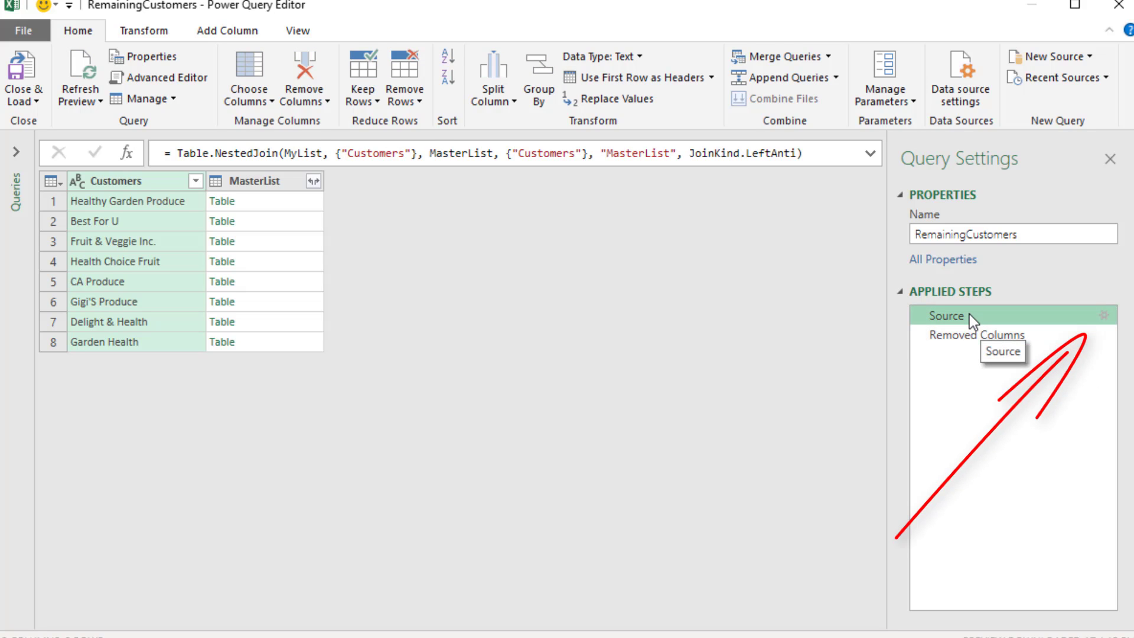
{"action": "left_click", "coordinate": [1104, 318]}
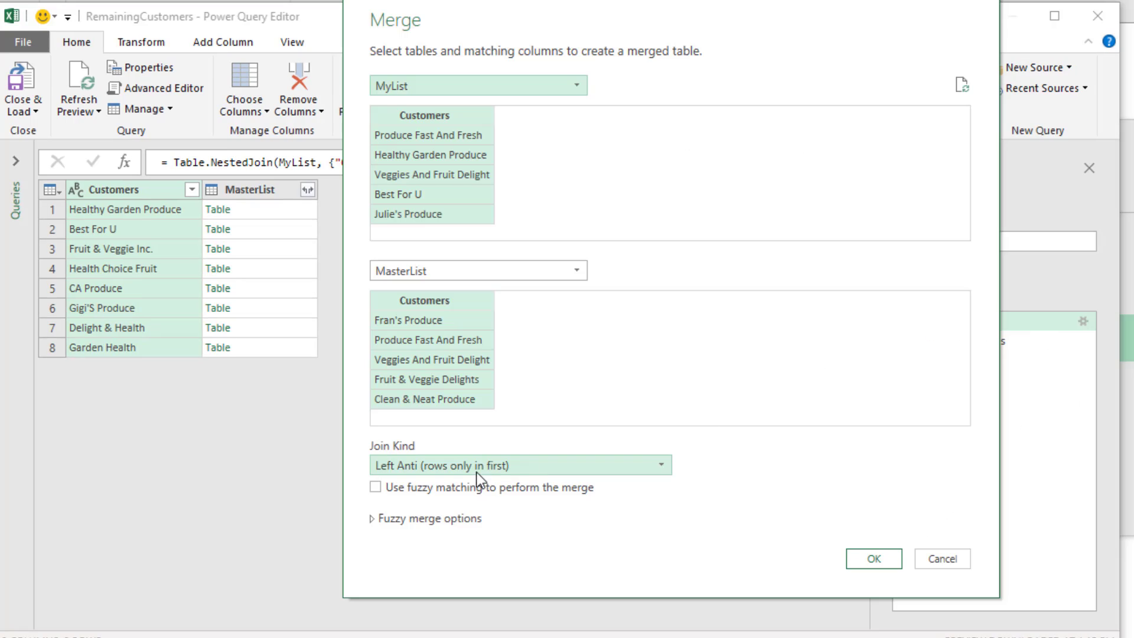
{"action": "left_click", "coordinate": [441, 466]}
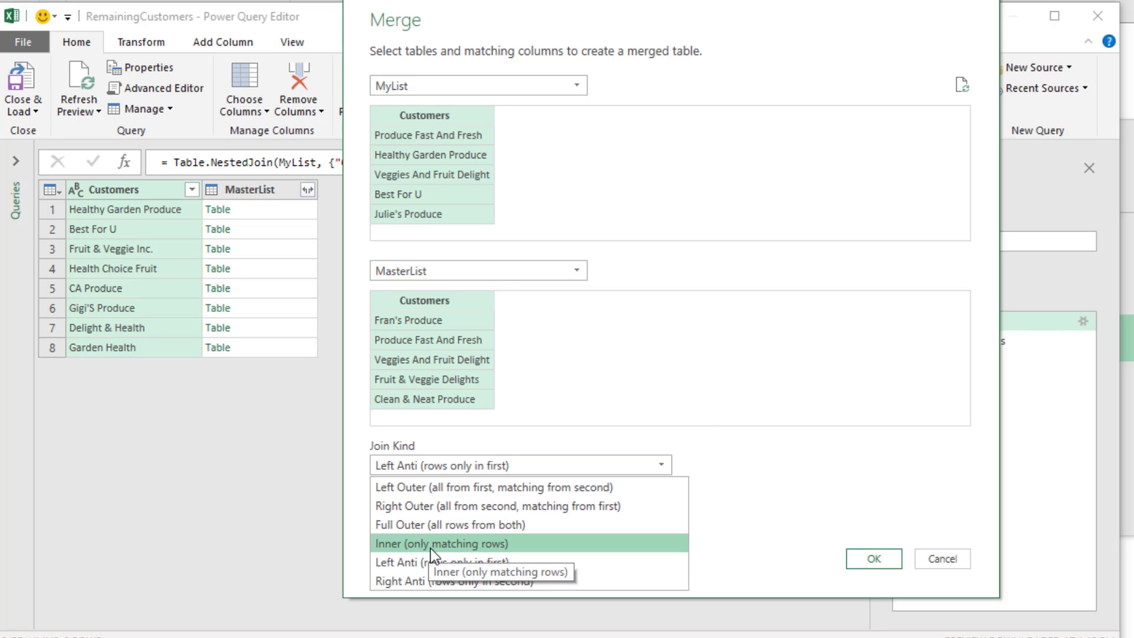
{"action": "left_click", "coordinate": [462, 546]}
{"action": "left_click", "coordinate": [873, 558]}
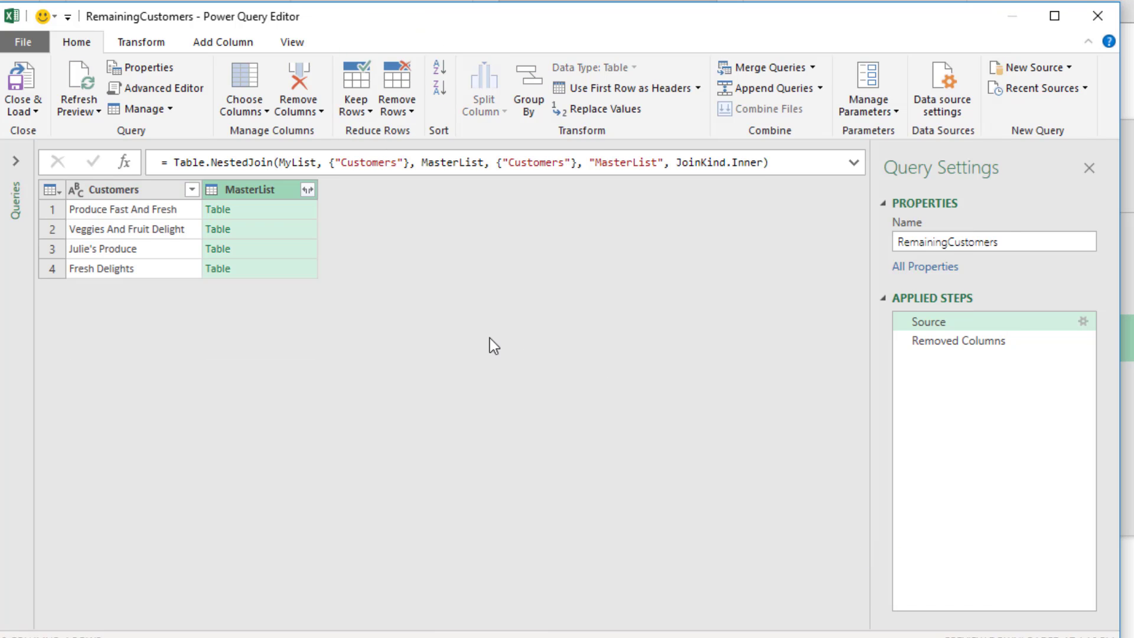
{"action": "left_click", "coordinate": [963, 342]}
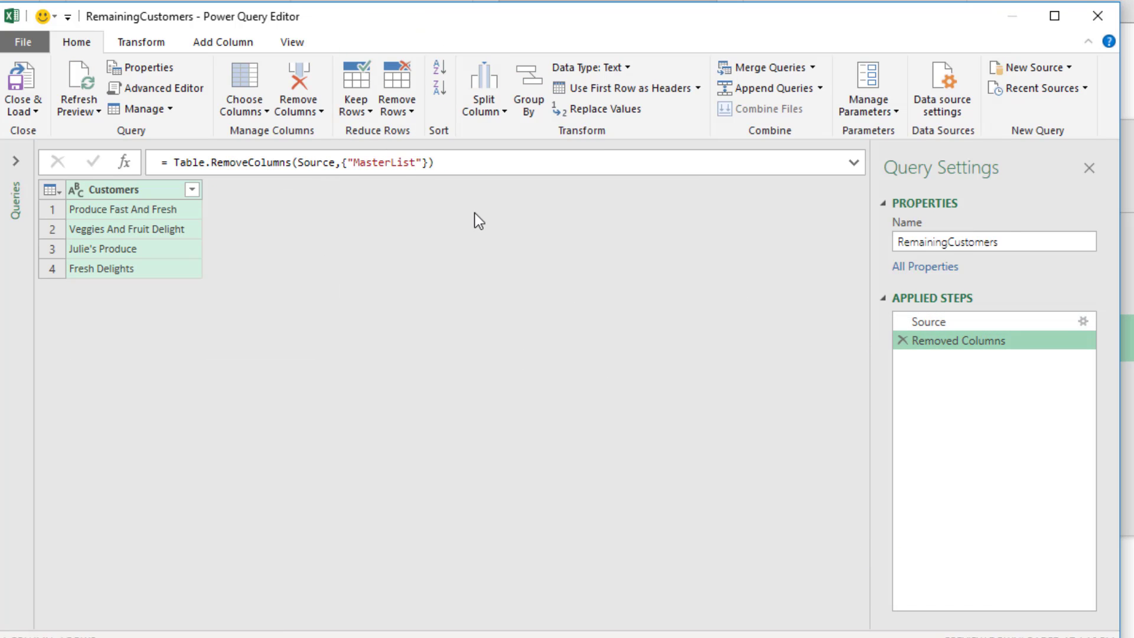
{"action": "left_click", "coordinate": [25, 76]}
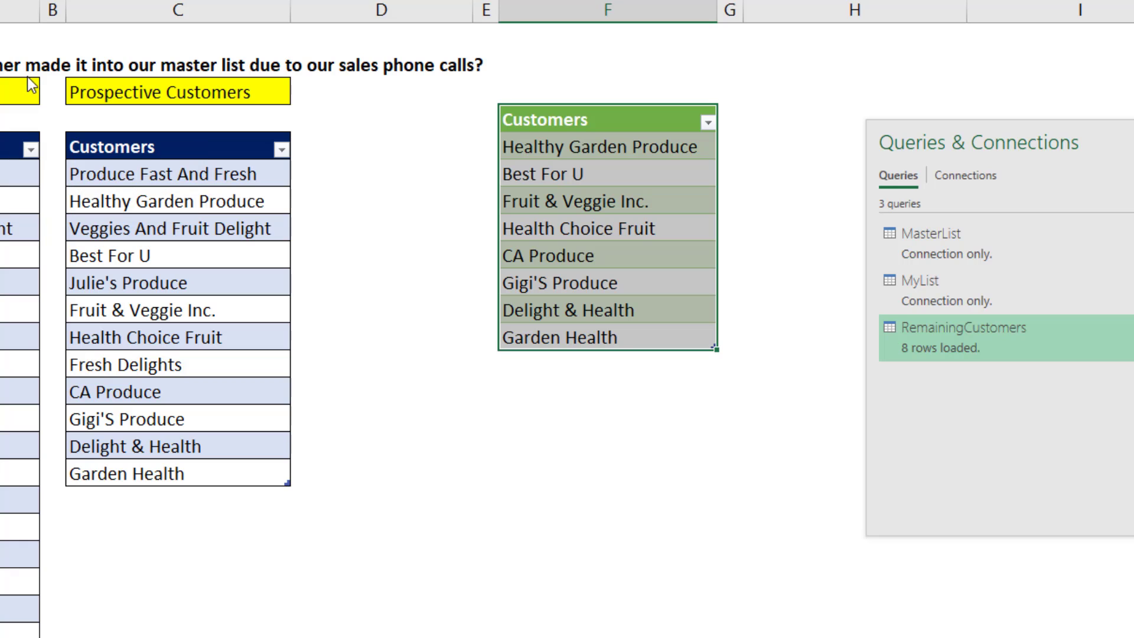